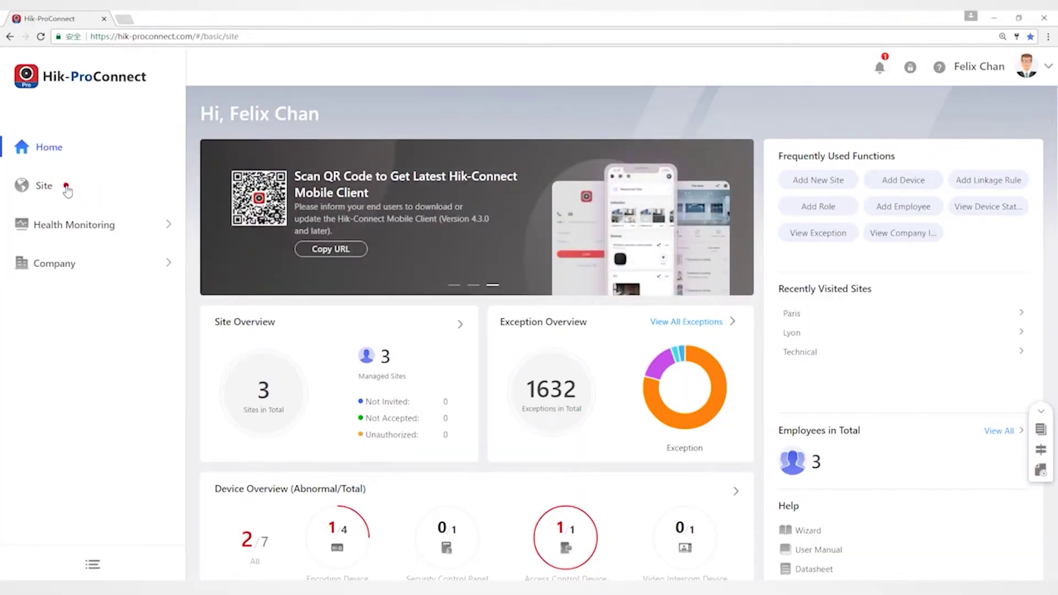
# Open the Paris site's detail page from the managed Site list.
pyautogui.click(67, 191)
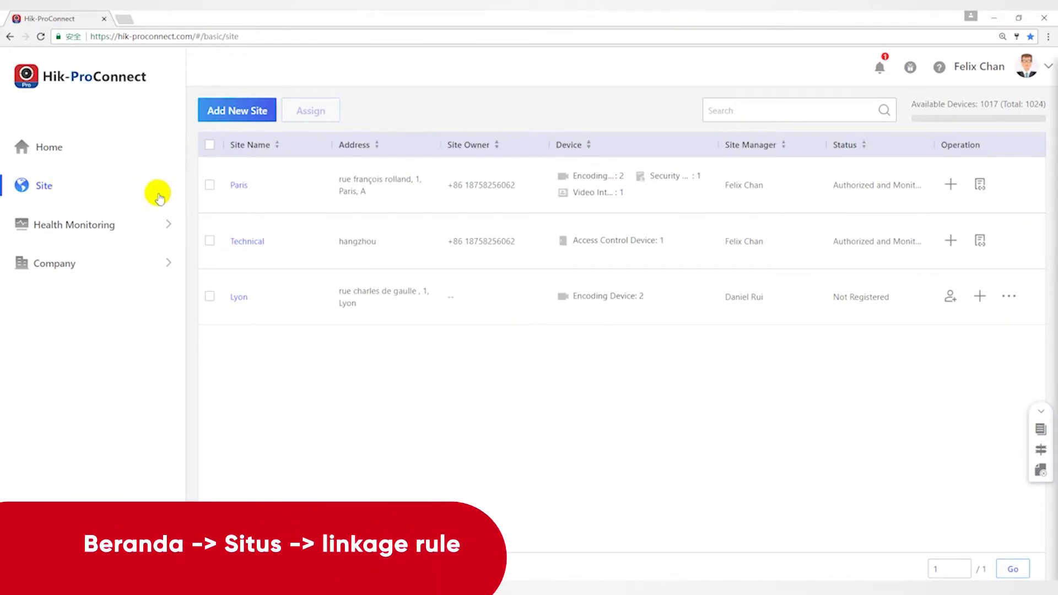
pyautogui.click(239, 186)
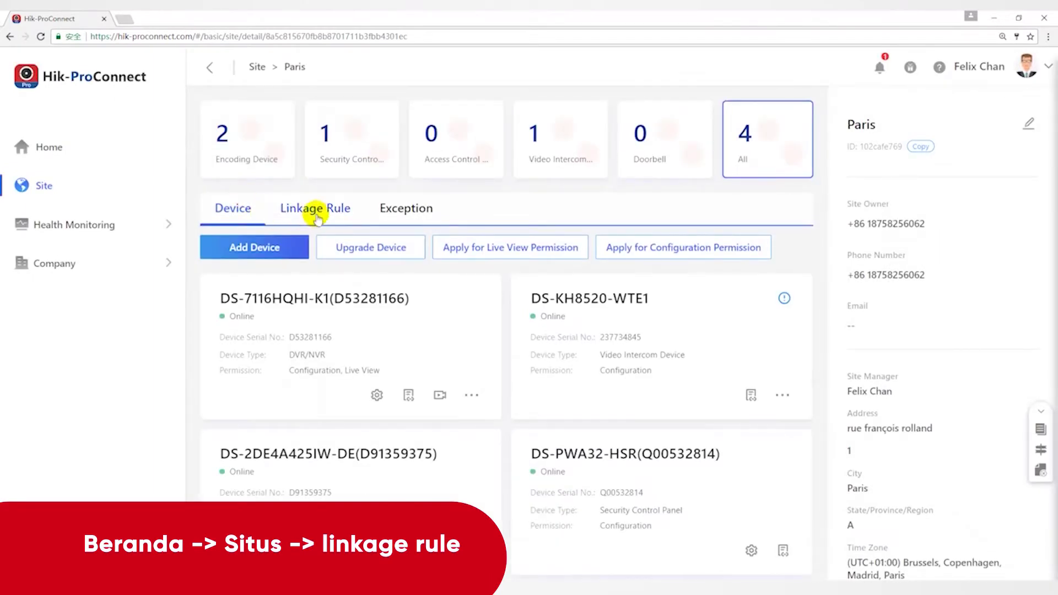
# On the Linkage Rule tab, browse the template carousel both ways, then start a rule from Intrusion.
pyautogui.click(329, 212)
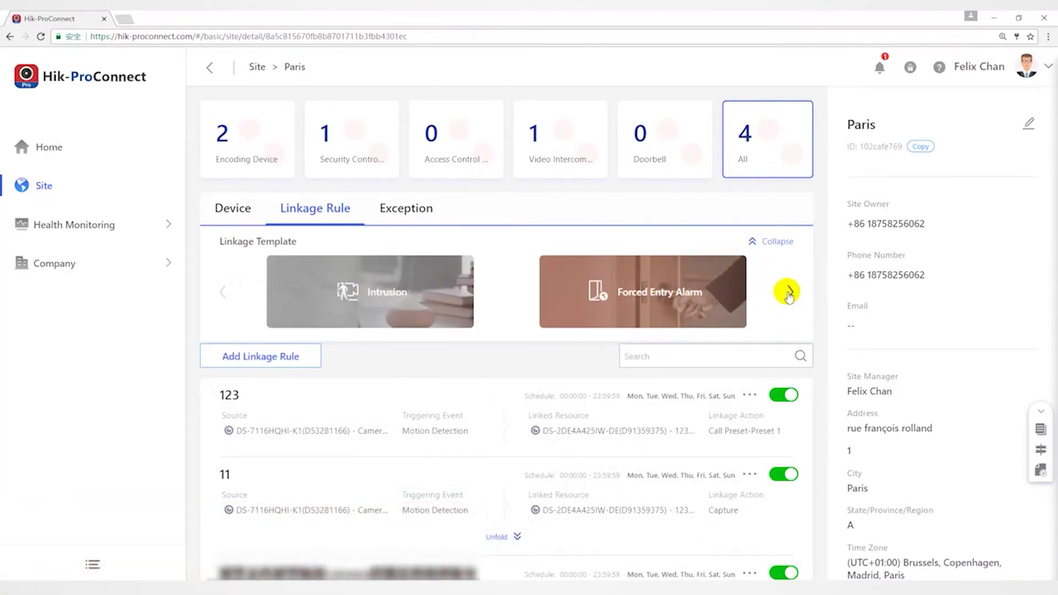
pyautogui.click(789, 293)
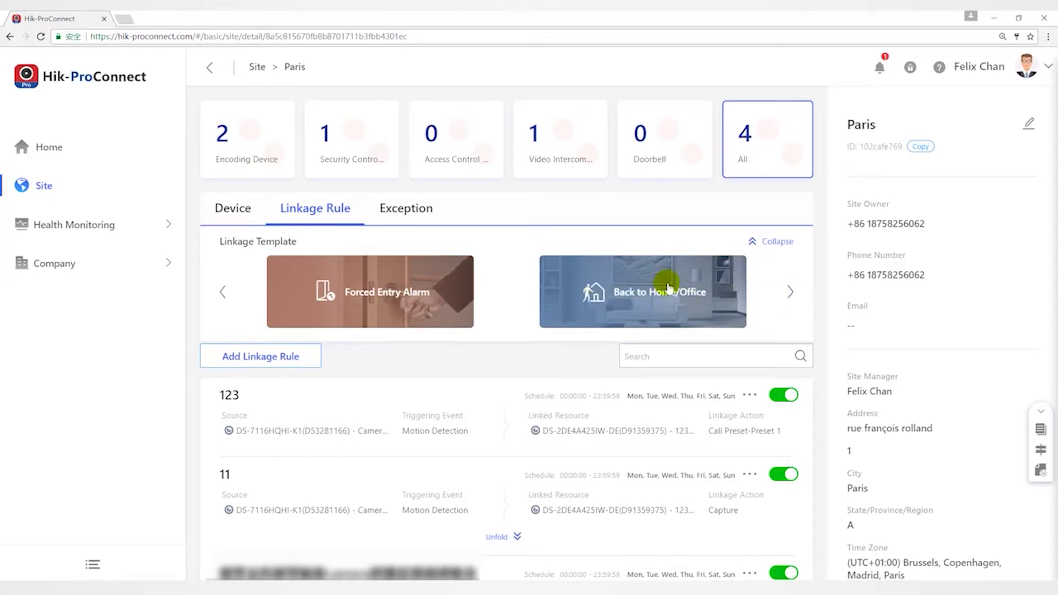
pyautogui.click(790, 294)
pyautogui.click(790, 294)
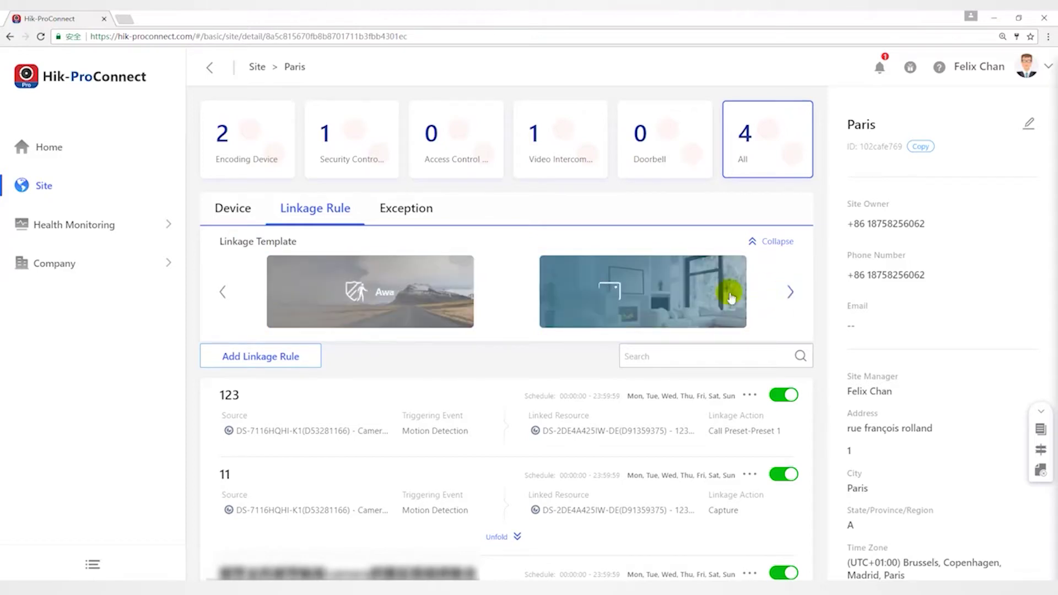
pyautogui.click(792, 289)
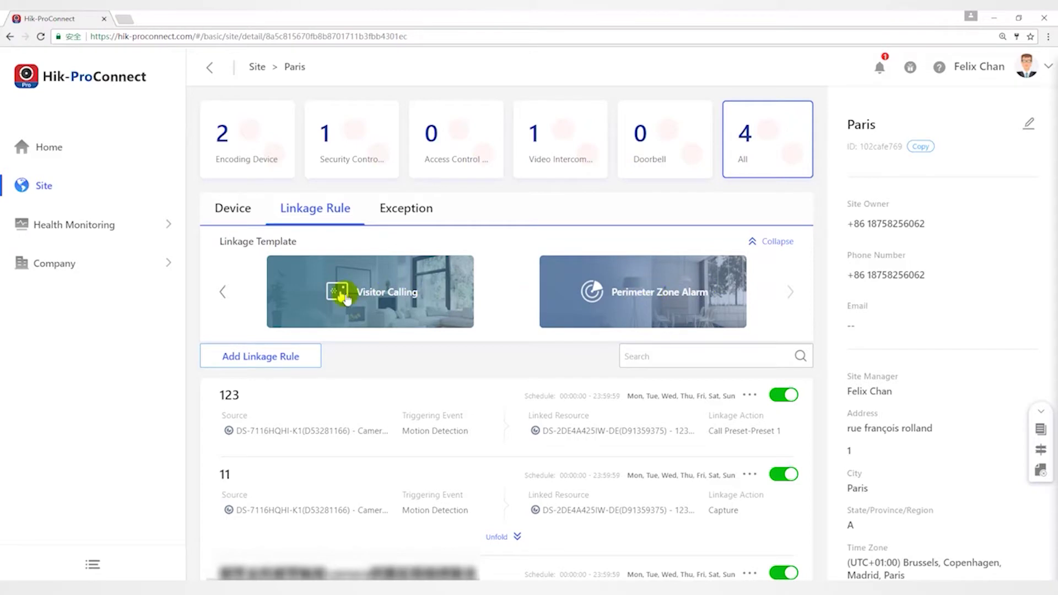
pyautogui.click(223, 292)
pyautogui.click(223, 291)
pyautogui.click(222, 289)
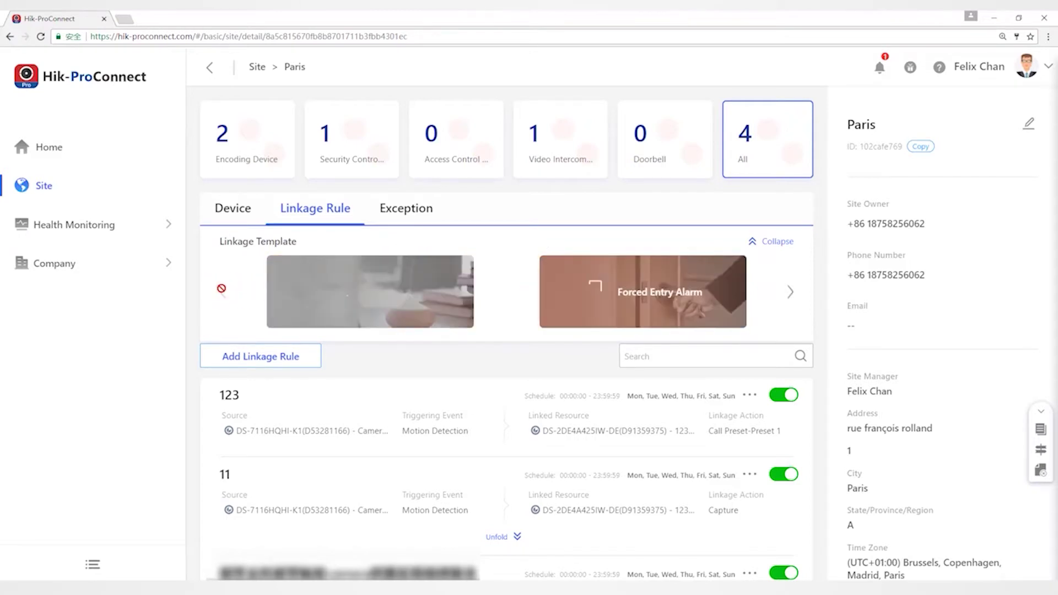
pyautogui.click(398, 294)
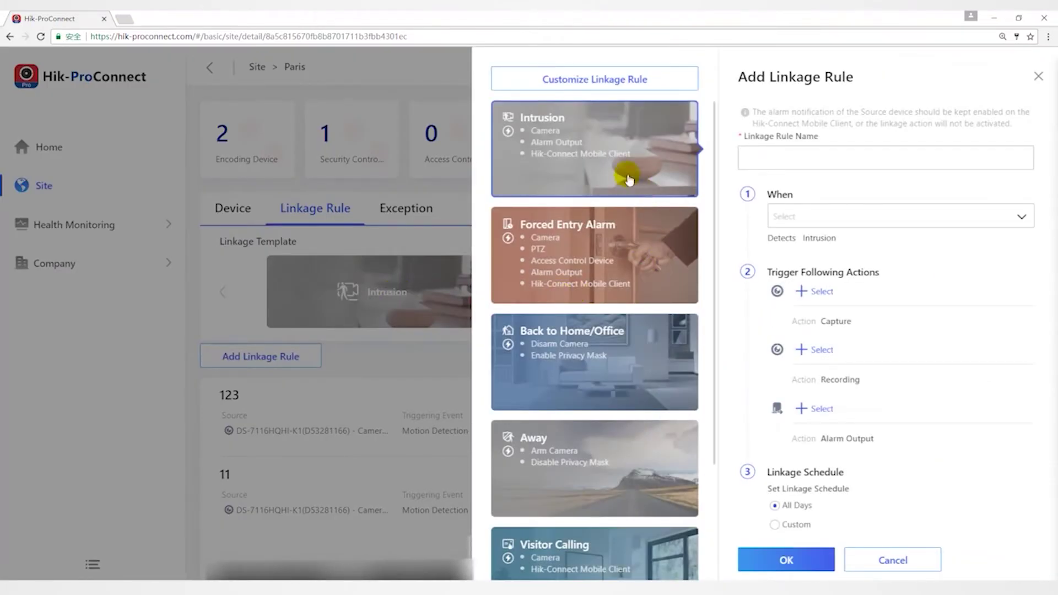
# Try the Intrusion and Forced Entry Alarm templates, review their actions, then choose Back to Home/Office.
pyautogui.click(611, 156)
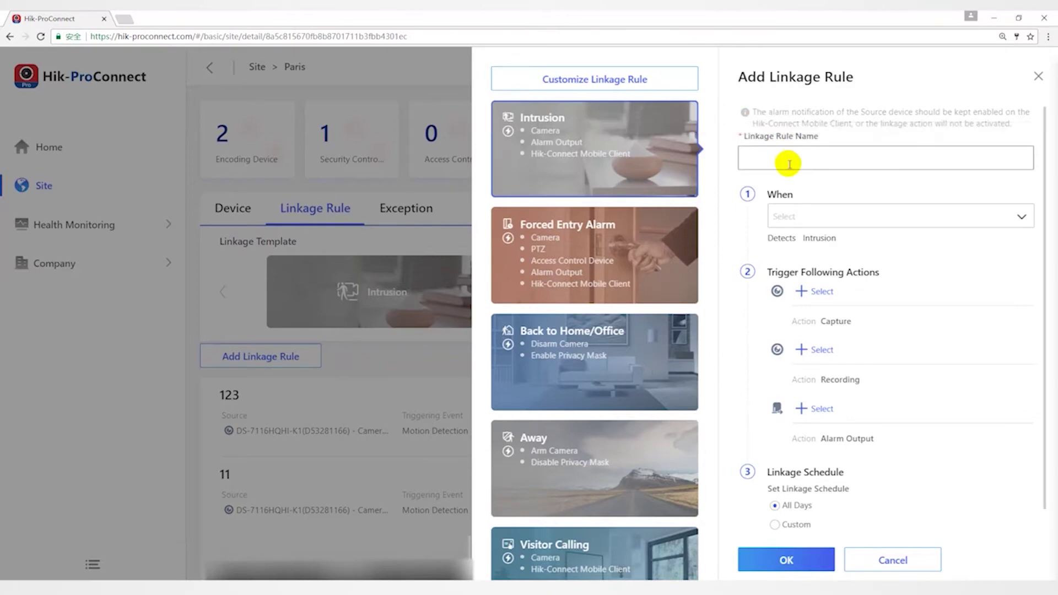
pyautogui.click(634, 243)
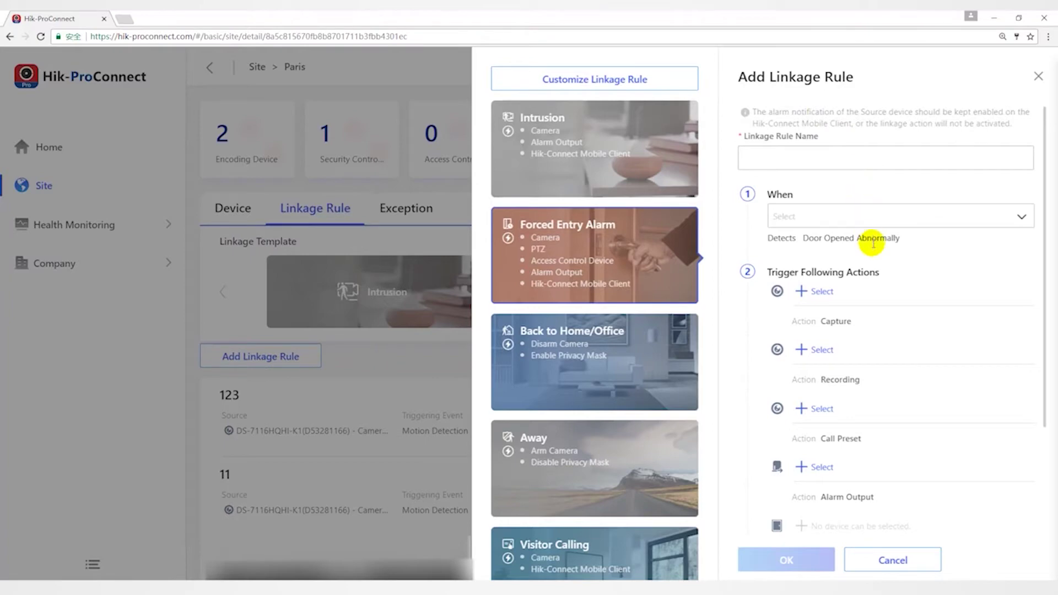
pyautogui.scroll(-3, 860, 284)
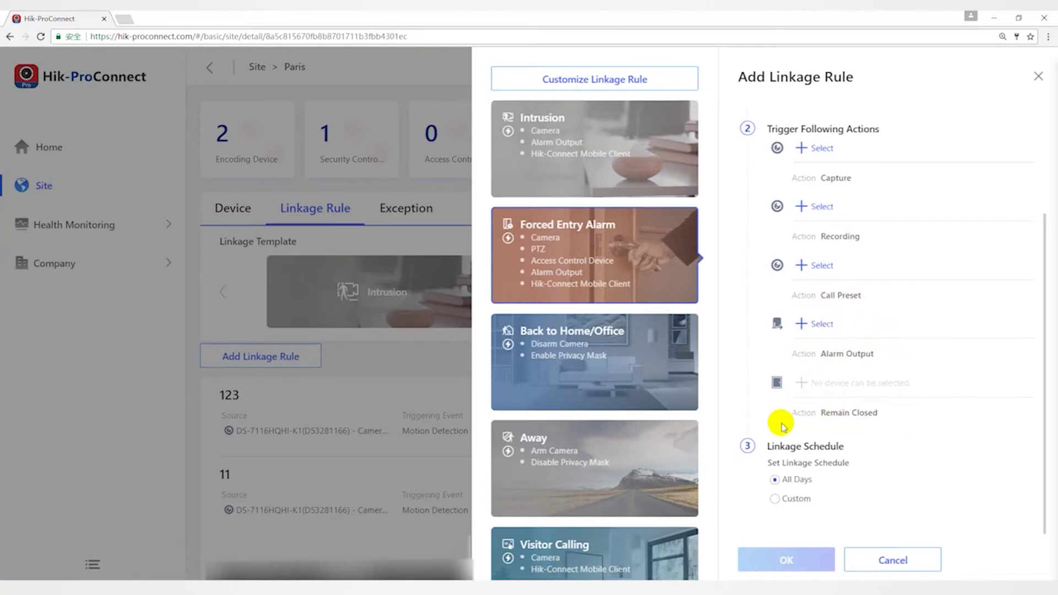
pyautogui.scroll(5, 893, 411)
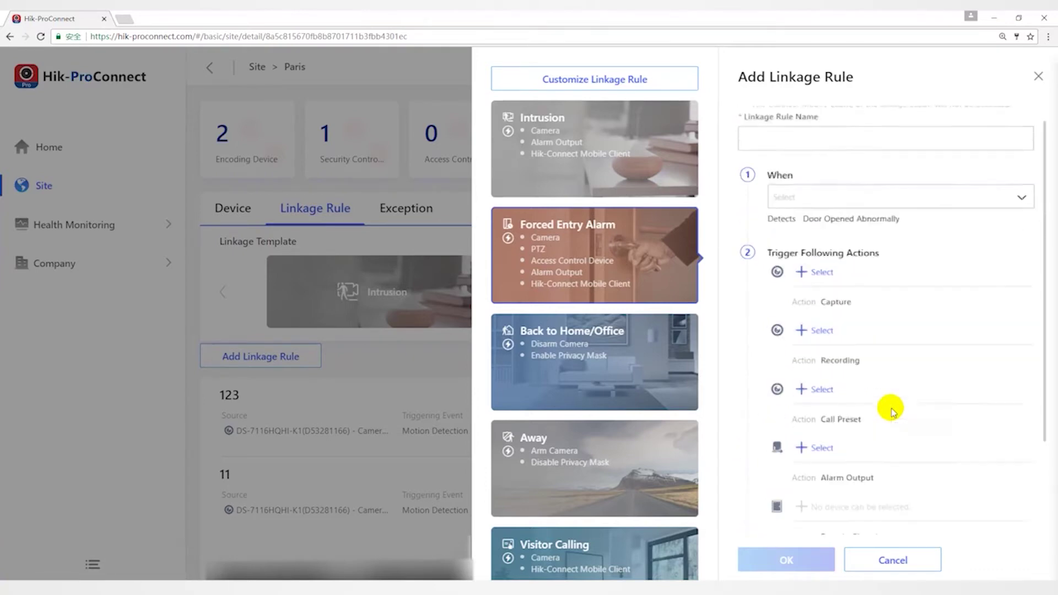
pyautogui.scroll(-5, 893, 411)
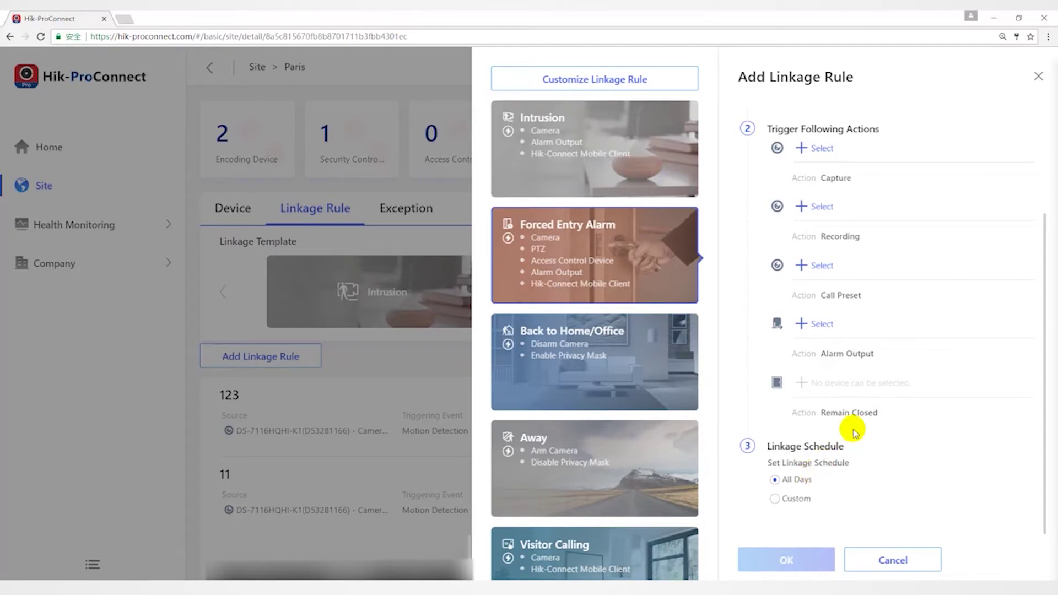
pyautogui.scroll(2, 855, 430)
pyautogui.click(608, 357)
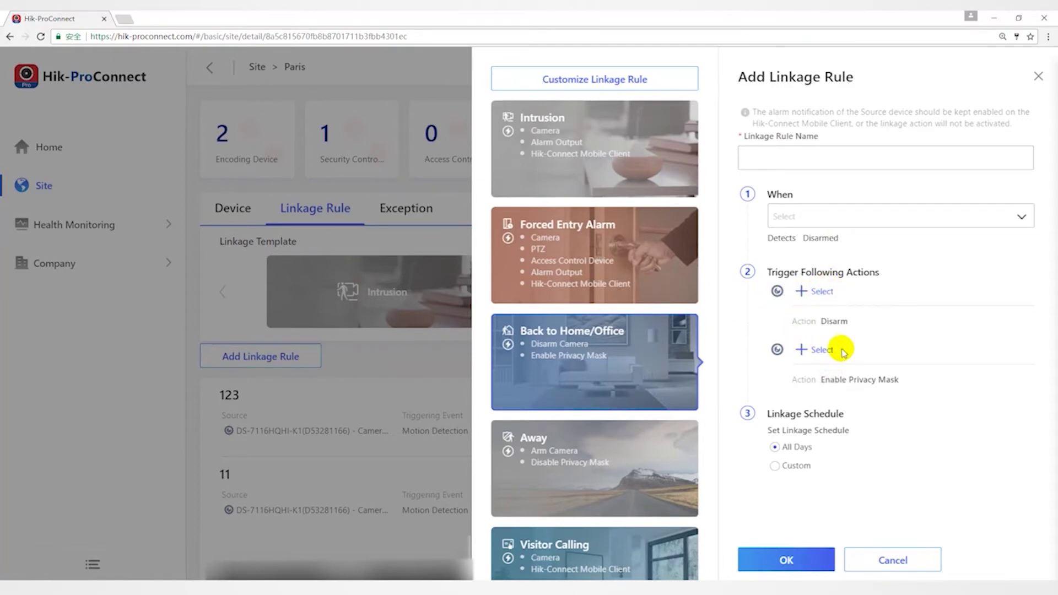
# Switch the rule template from Away to Visitor Calling, presetting Capture and Recording on Calling.
pyautogui.click(621, 459)
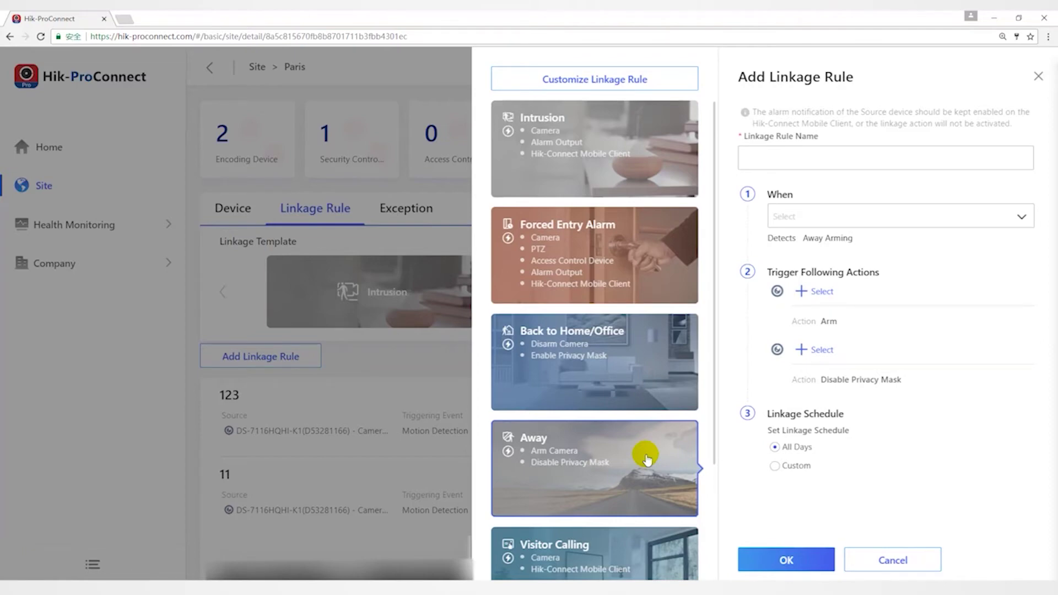
pyautogui.click(598, 547)
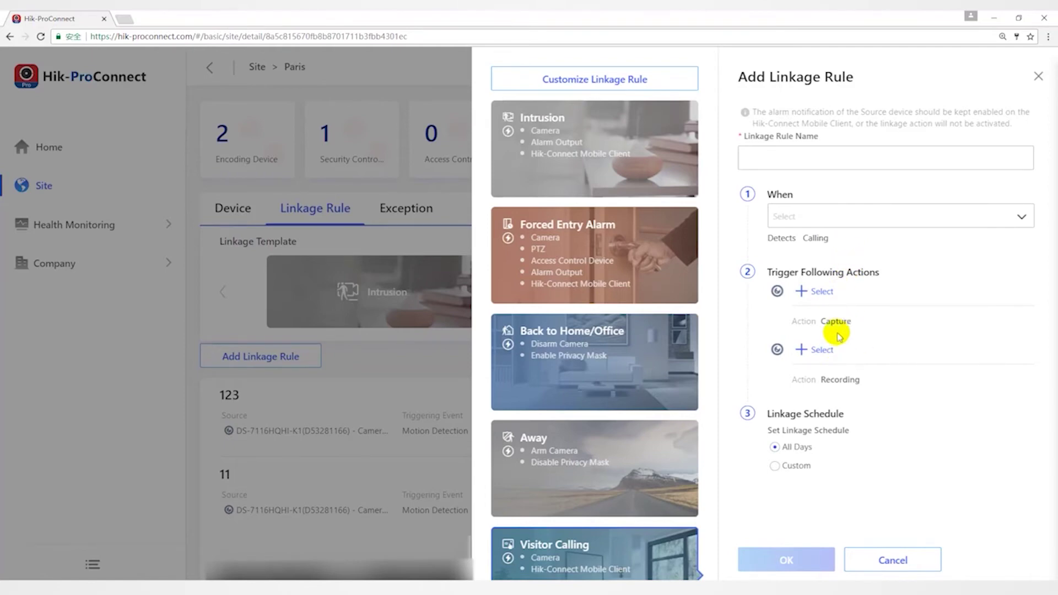
# Load the Perimeter Zone Alarm template, scroll through its form, then close it unsaved.
pyautogui.scroll(-3, 649, 505)
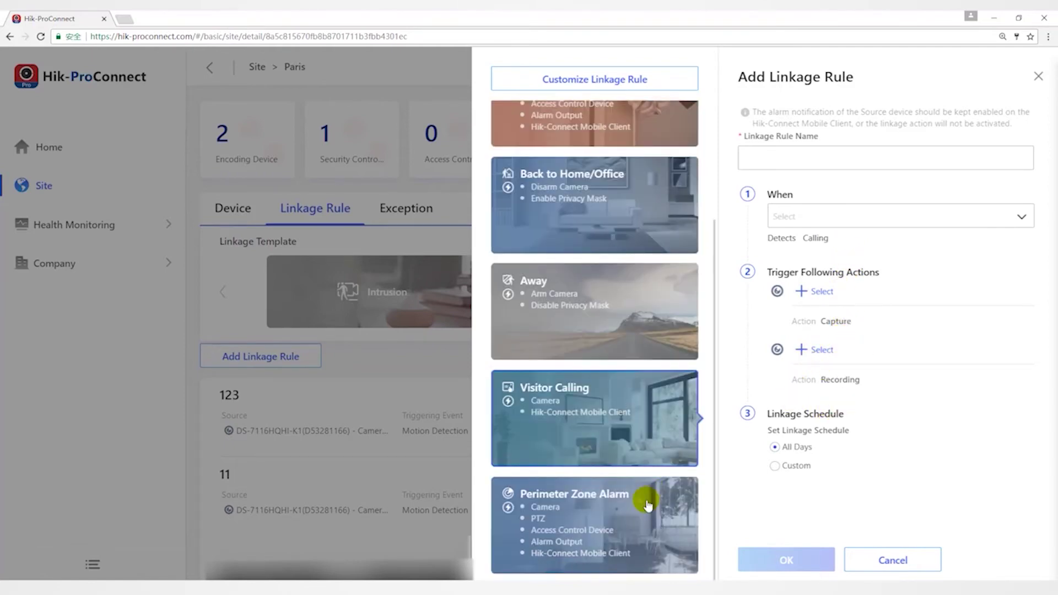
pyautogui.click(647, 503)
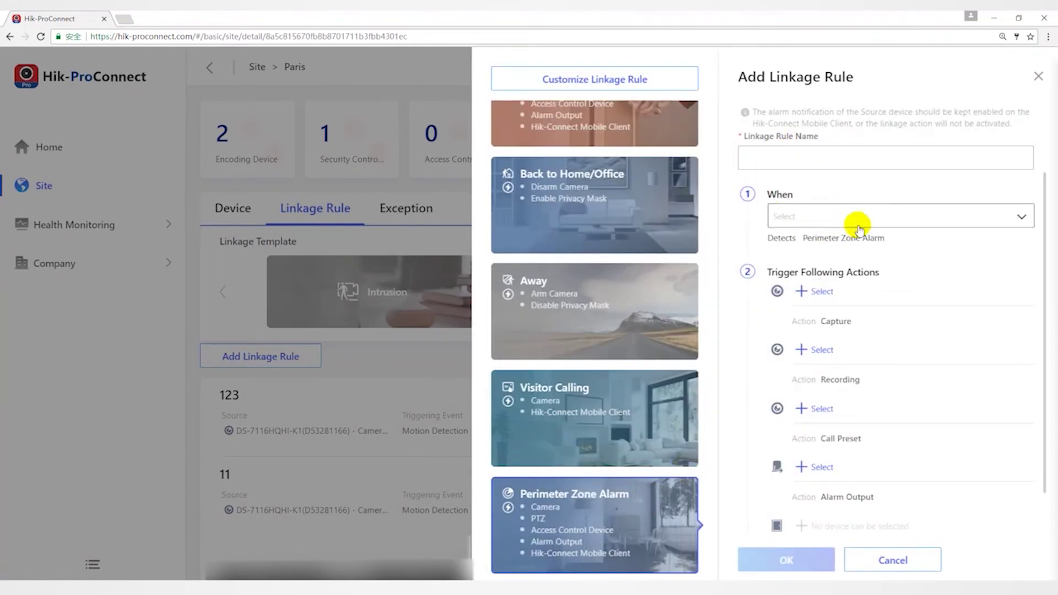
pyautogui.scroll(-2, 838, 271)
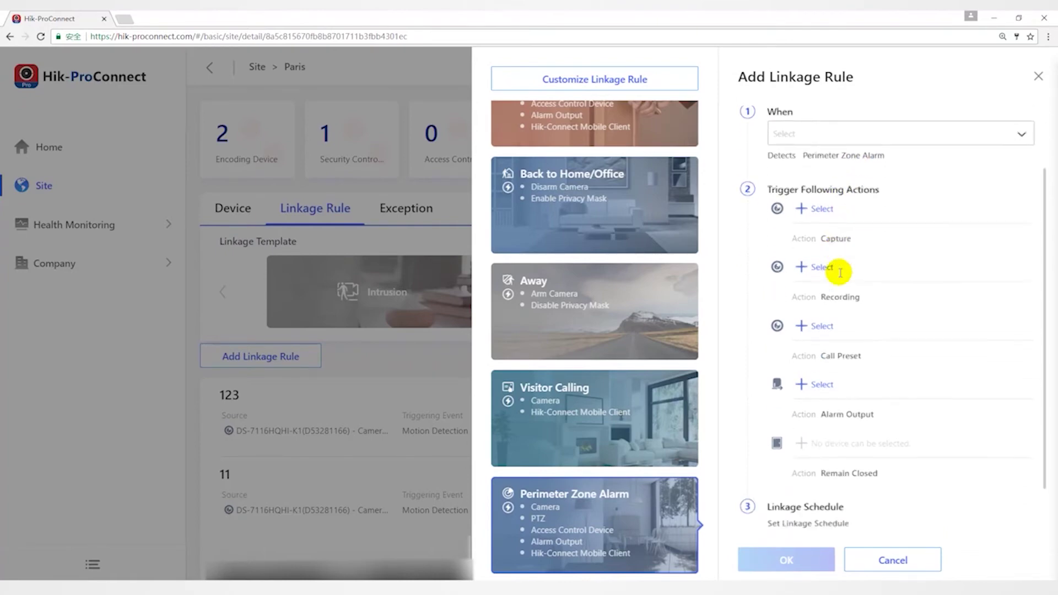
pyautogui.scroll(1, 839, 274)
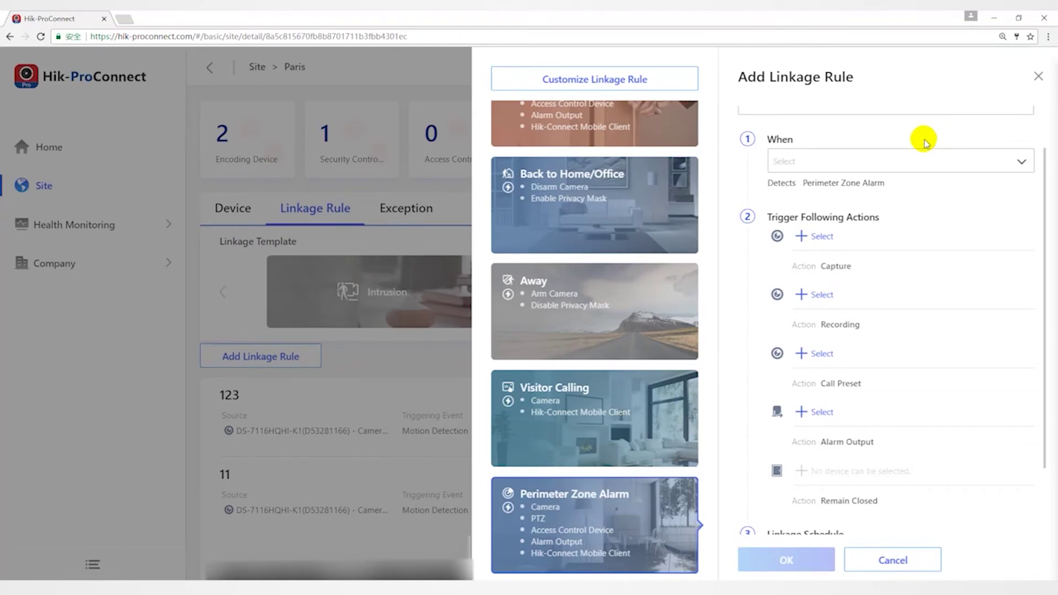
pyautogui.click(1039, 76)
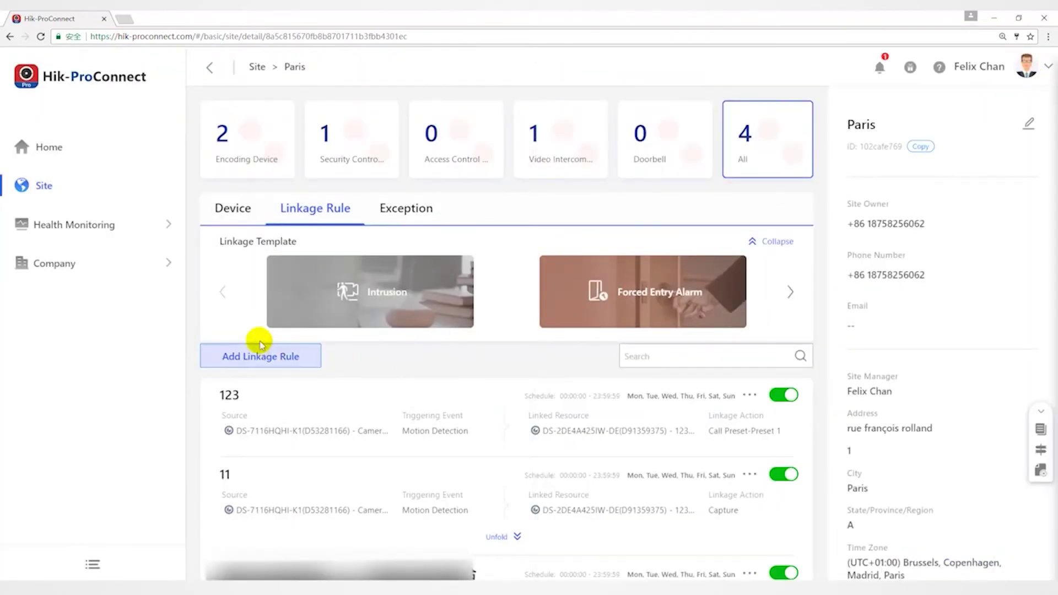
# Dismiss the rule form, advance the template carousel, and show the Paris site's Device list.
pyautogui.click(260, 362)
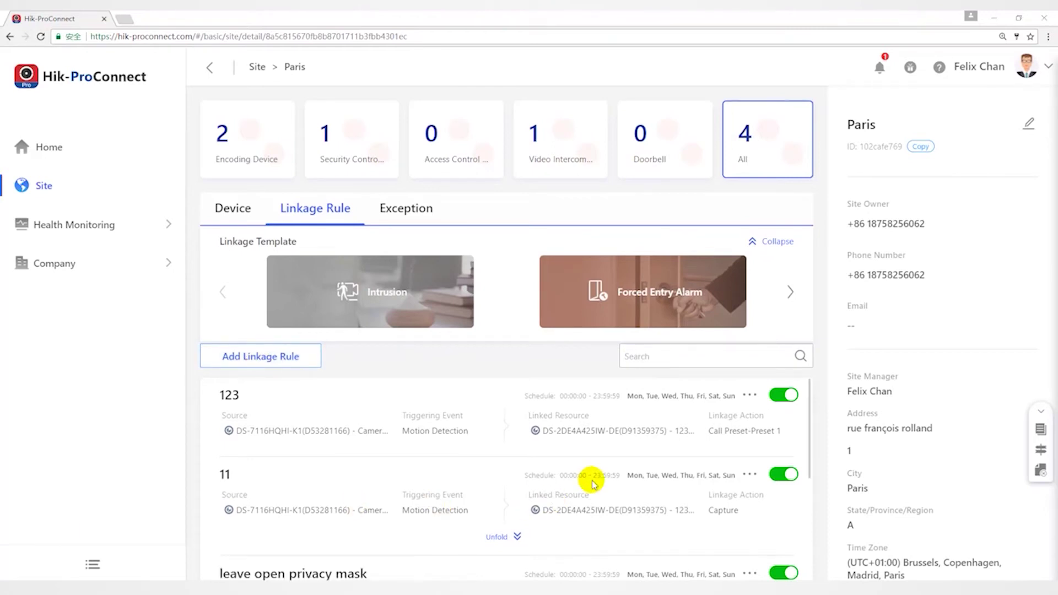
pyautogui.click(791, 292)
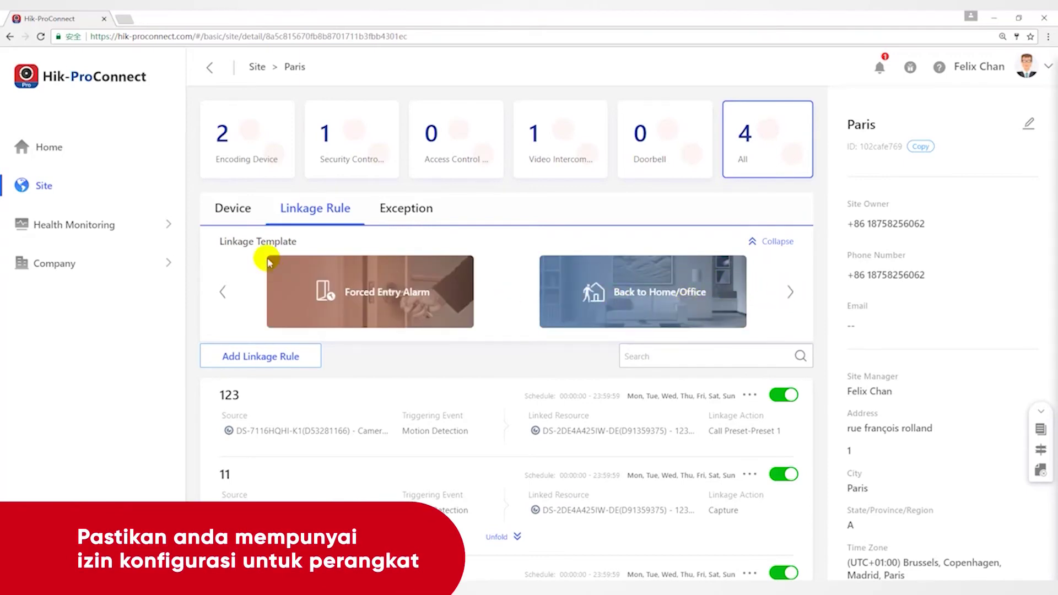
pyautogui.click(234, 208)
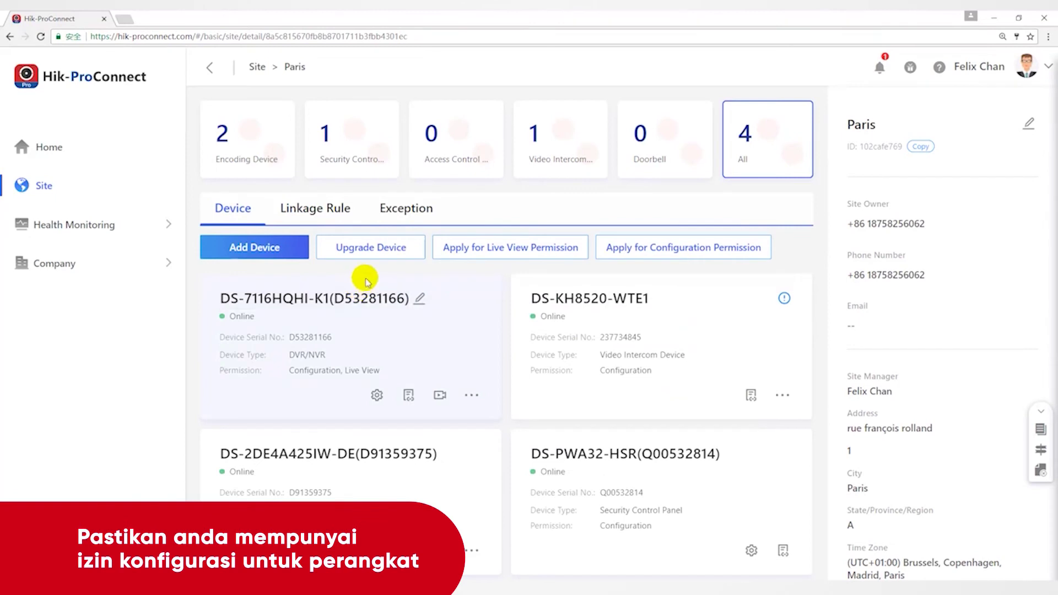
# Check the devices' Configuration permissions, then start a linkage rule from the DS-KH8520-WTE1 card.
pyautogui.moveTo(214, 371); pyautogui.dragTo(330, 375)
pyautogui.click(339, 387)
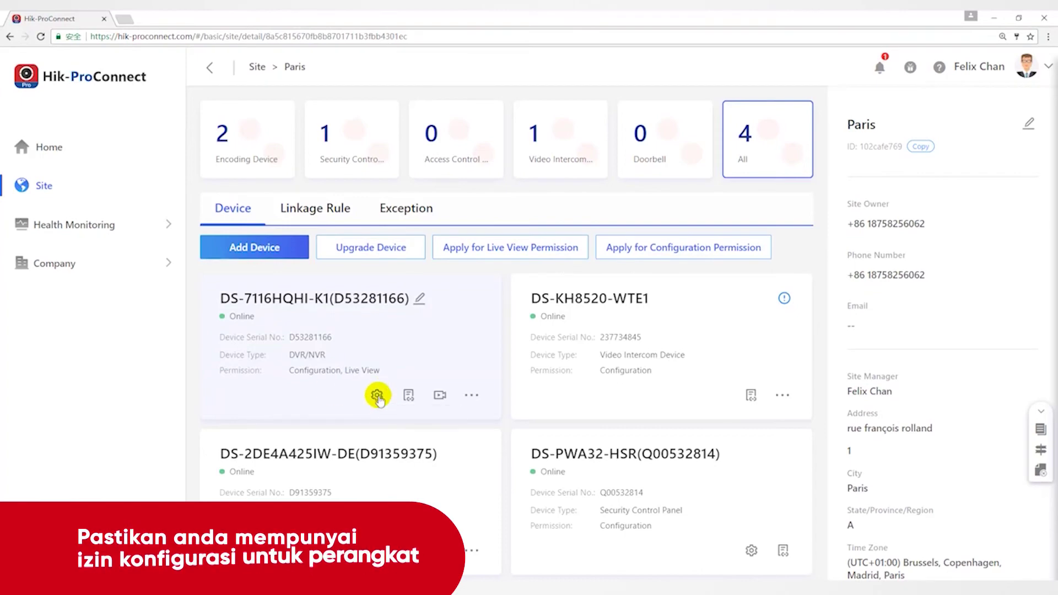
pyautogui.moveTo(533, 374); pyautogui.dragTo(652, 374)
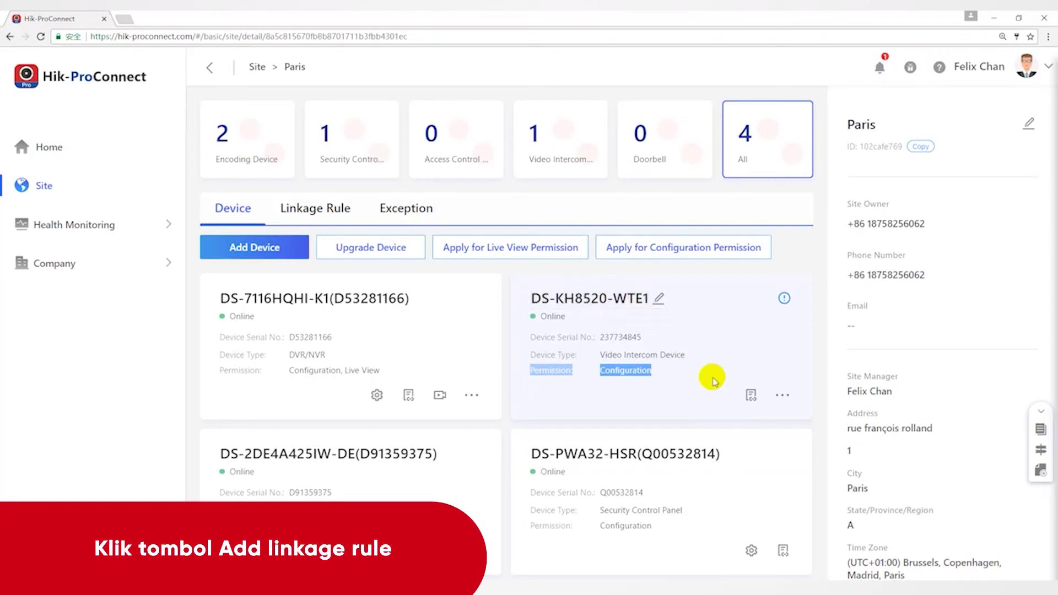
pyautogui.click(751, 395)
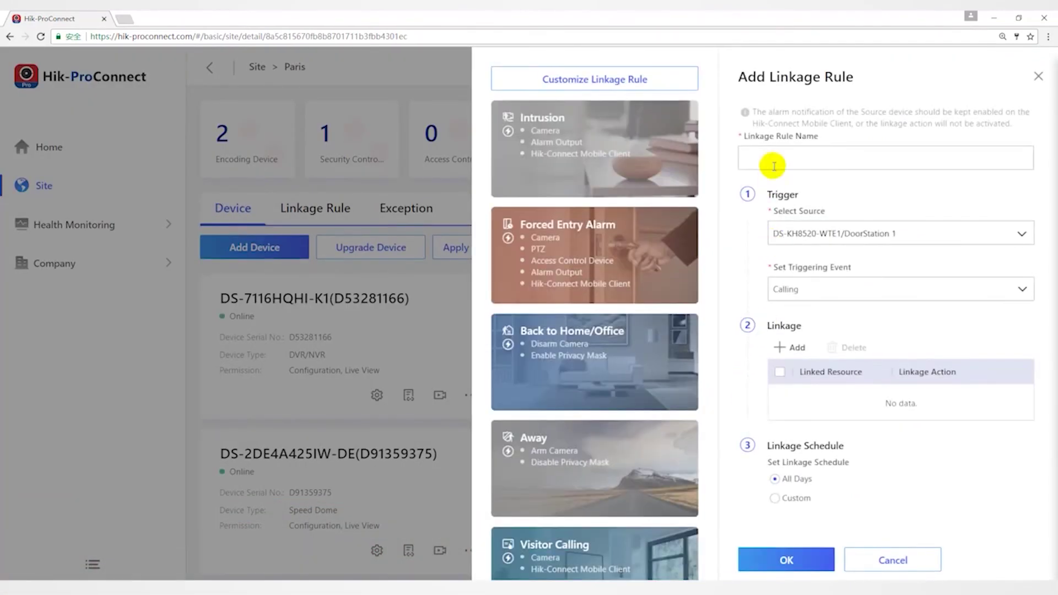
# Name the rule 'Link PTZ' and set Calling as its triggering event.
pyautogui.click(771, 158)
pyautogui.write('L')
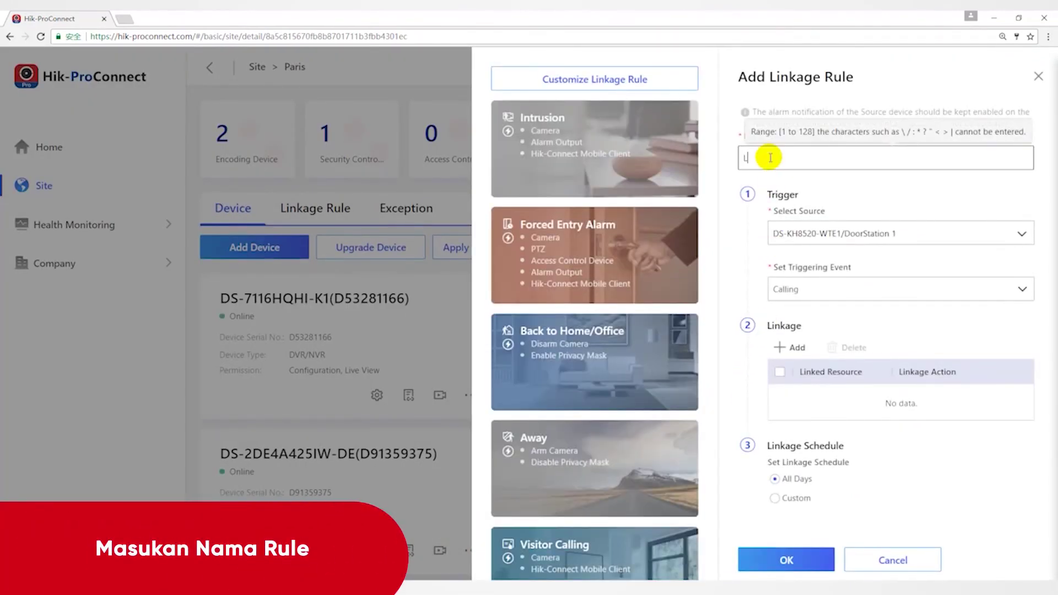
pyautogui.write('ink PTZ')
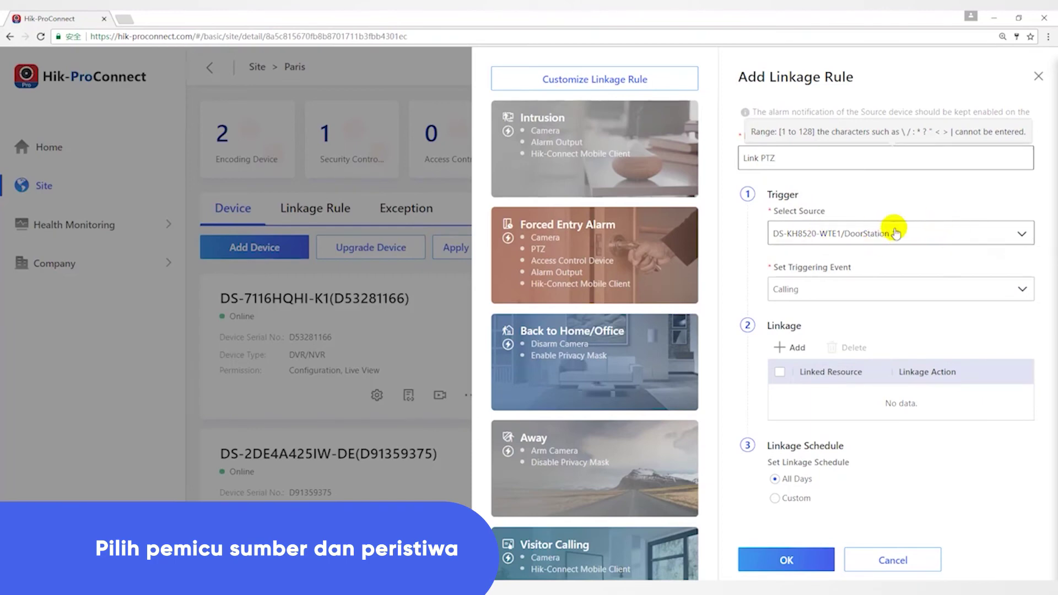
pyautogui.click(849, 292)
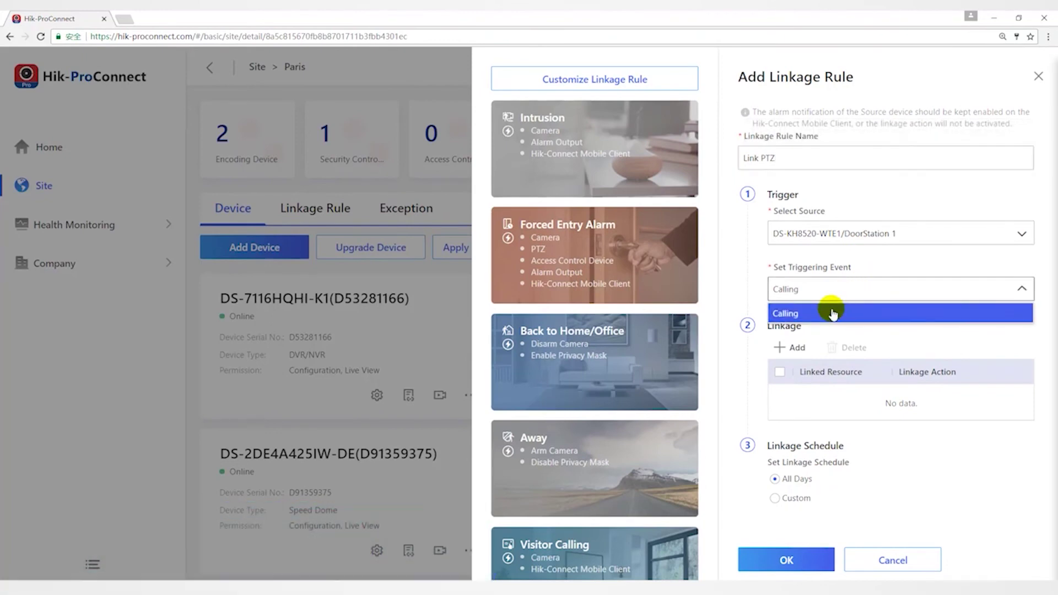
pyautogui.click(833, 314)
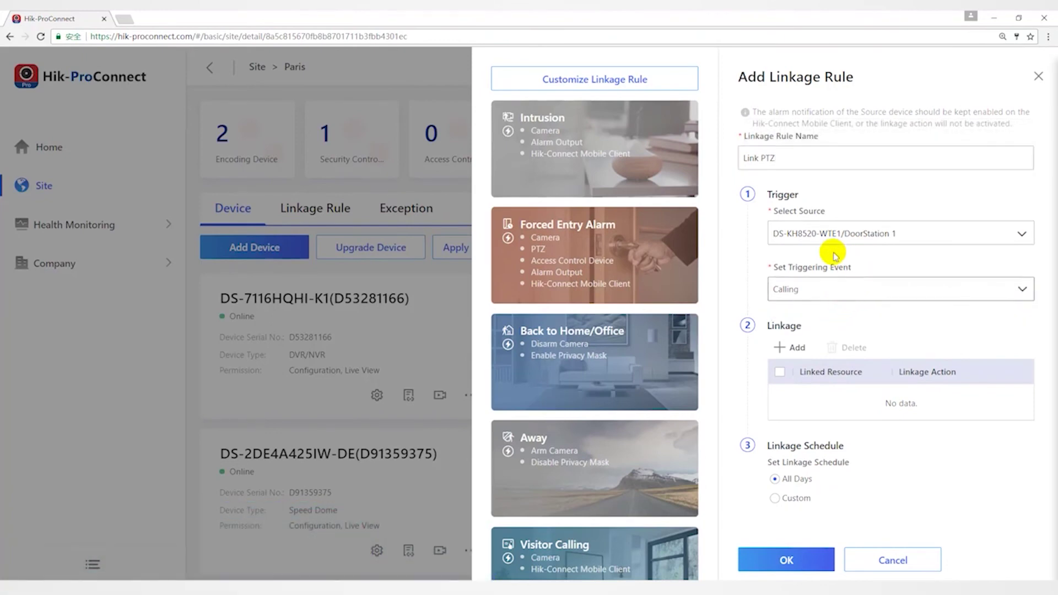
# Add a Capture action on the DS-2DE4A425IW-DE speed dome, then choose a custom schedule.
pyautogui.click(795, 351)
pyautogui.click(791, 152)
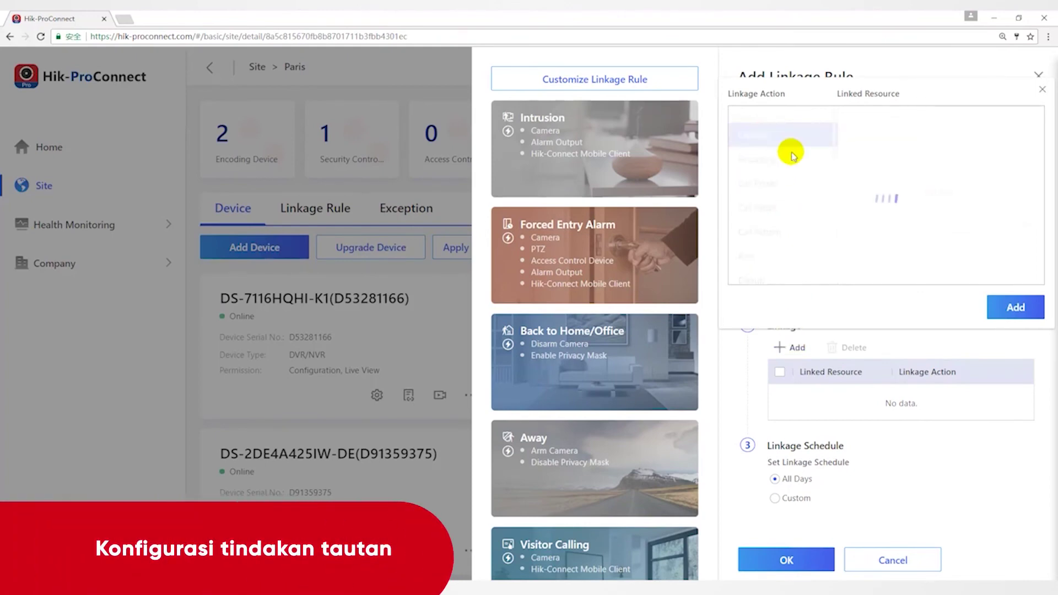
pyautogui.click(847, 118)
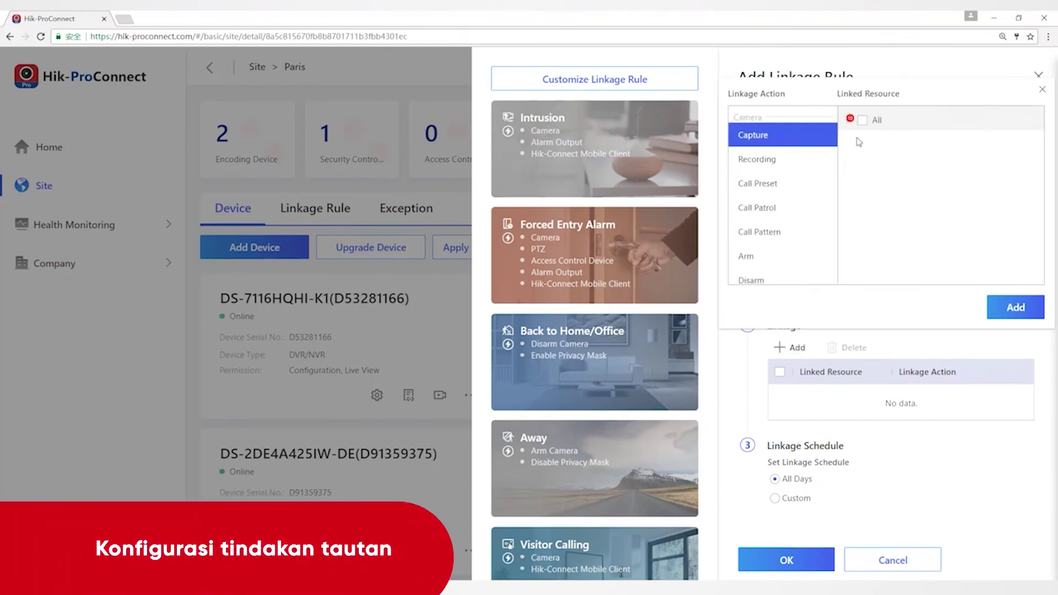
pyautogui.click(847, 119)
pyautogui.click(858, 144)
pyautogui.click(859, 168)
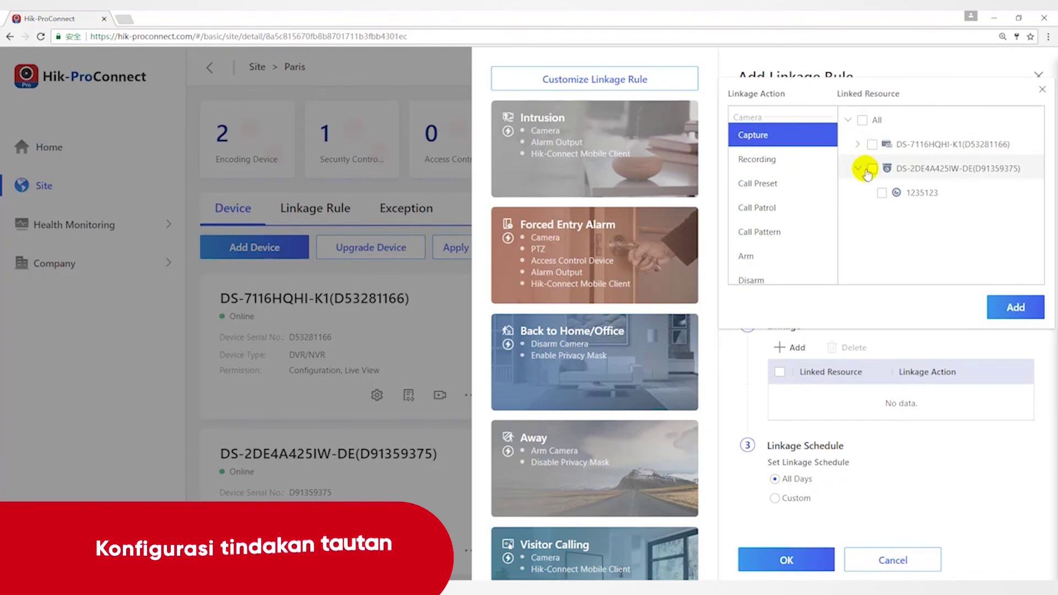
pyautogui.click(871, 168)
pyautogui.click(1016, 307)
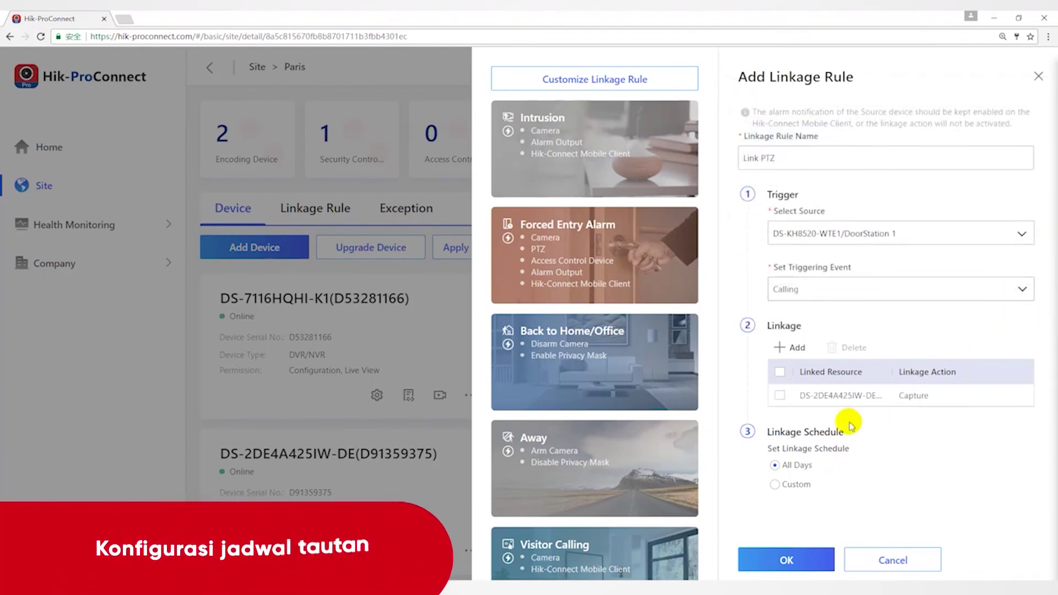
pyautogui.click(776, 485)
# Save the Link PTZ rule, then open it for editing from its options menu.
pyautogui.click(794, 561)
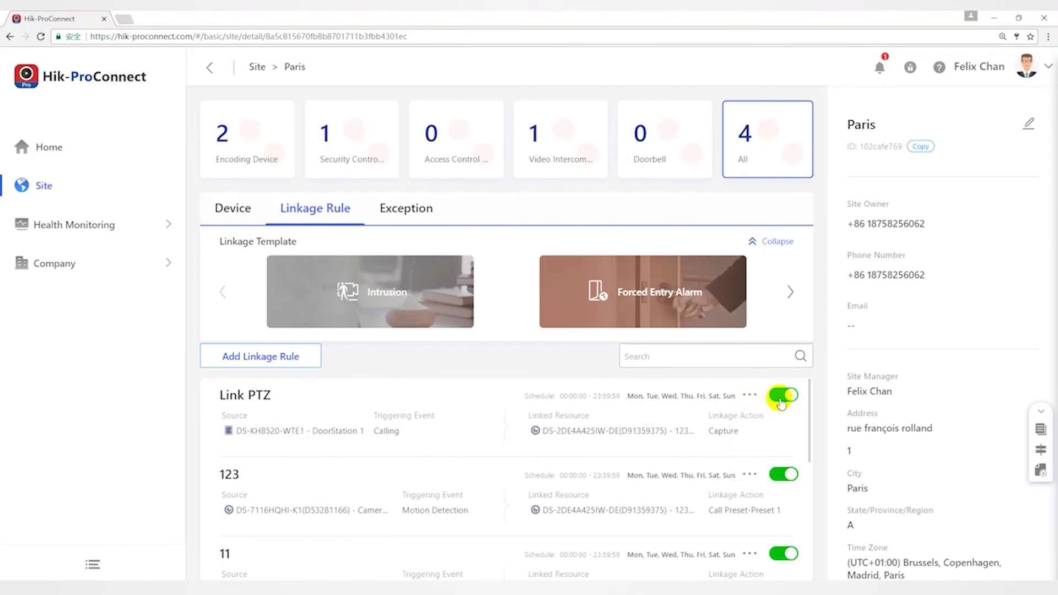
pyautogui.click(750, 396)
pyautogui.click(751, 431)
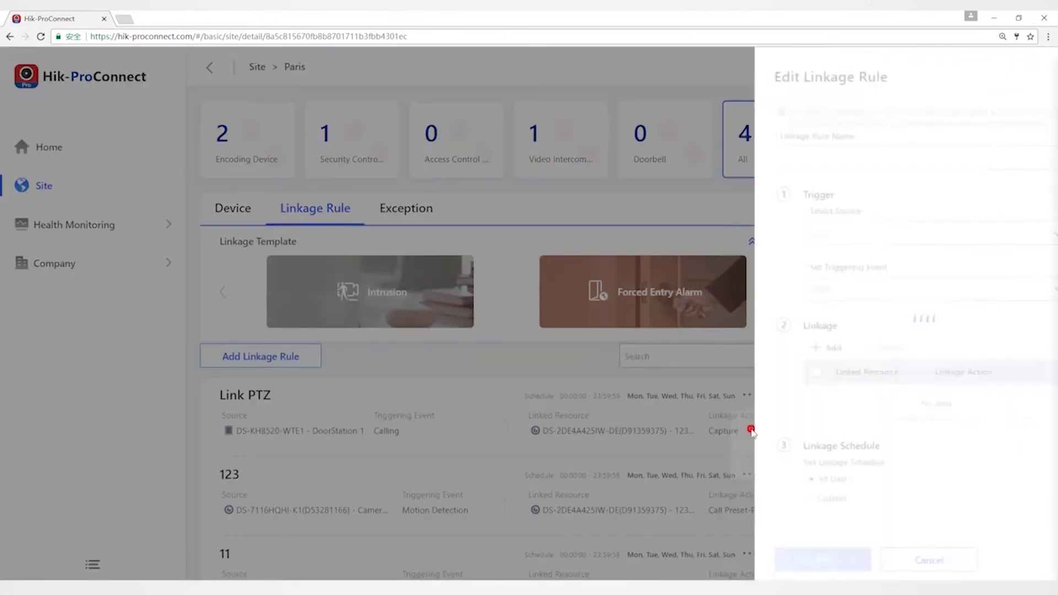